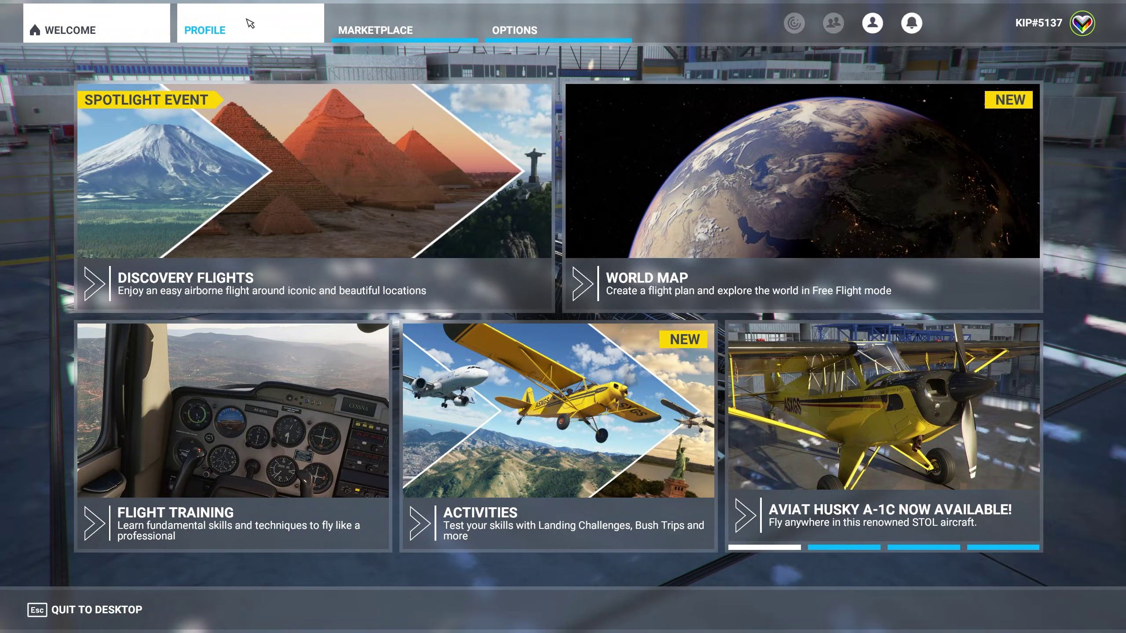
Step: In Content Manager, search the Full Catalog for 'g1000' and filter to free items
left_click(235, 28)
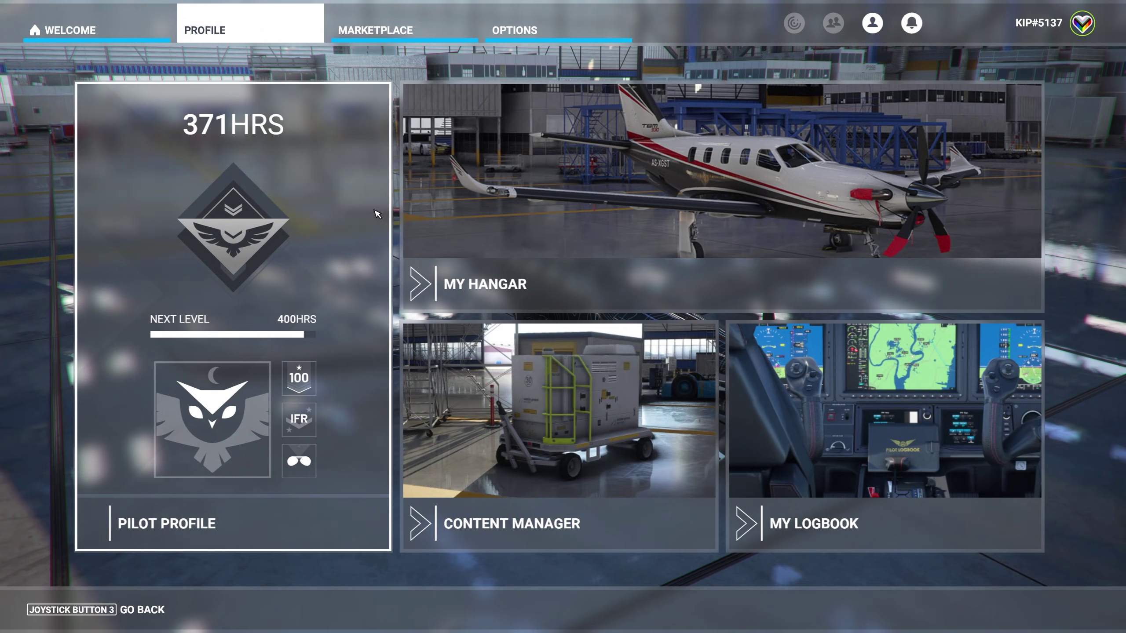
left_click(526, 455)
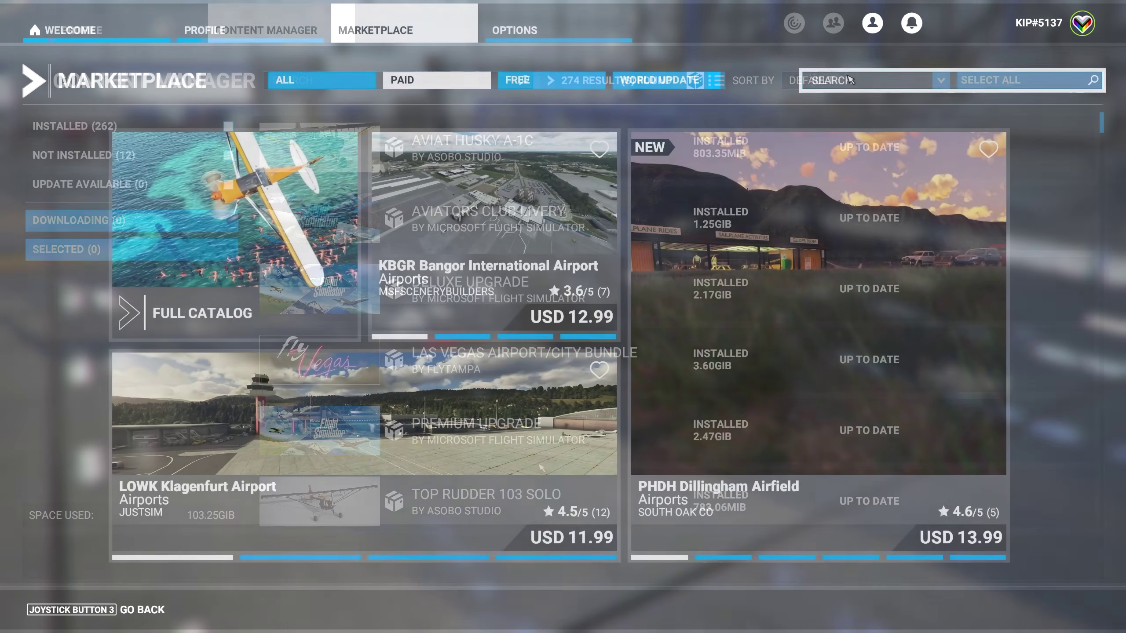
key("Return")
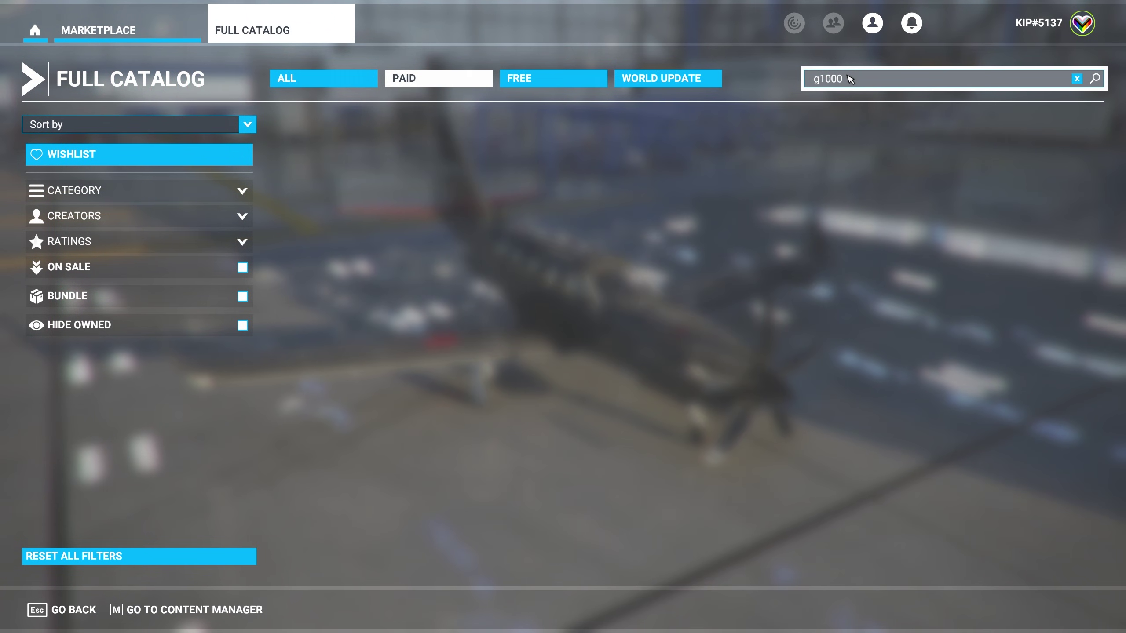
left_click(570, 75)
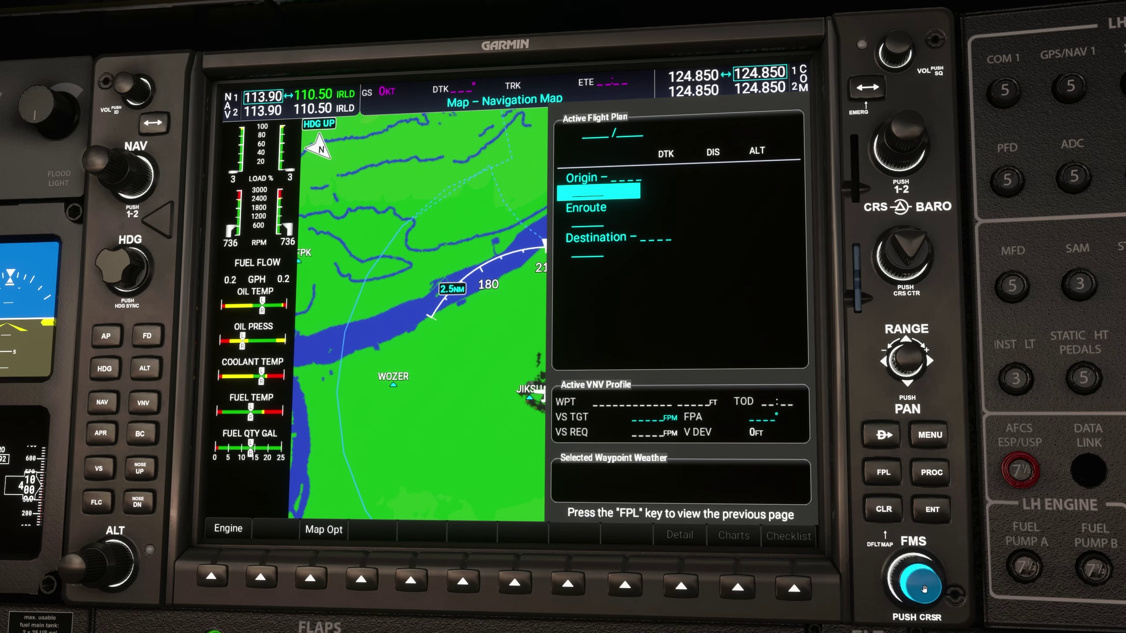
Step: Enter KPSC in the waypoint ident field and accept it as the flight plan origin
scroll(918, 589, "up", 1)
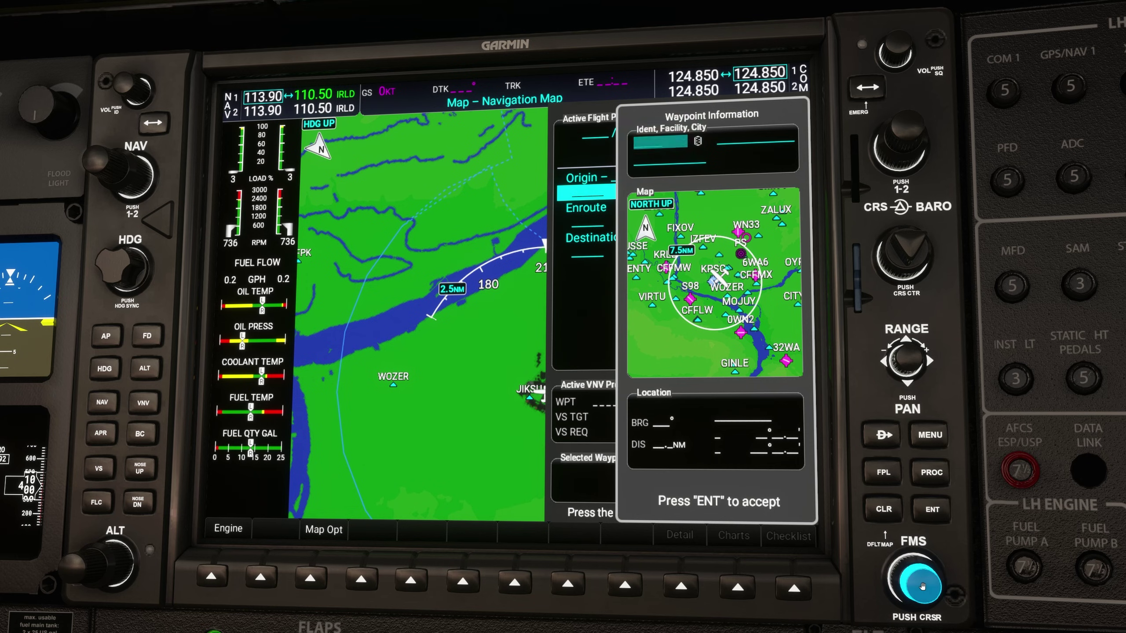
scroll(922, 587, "up", 4)
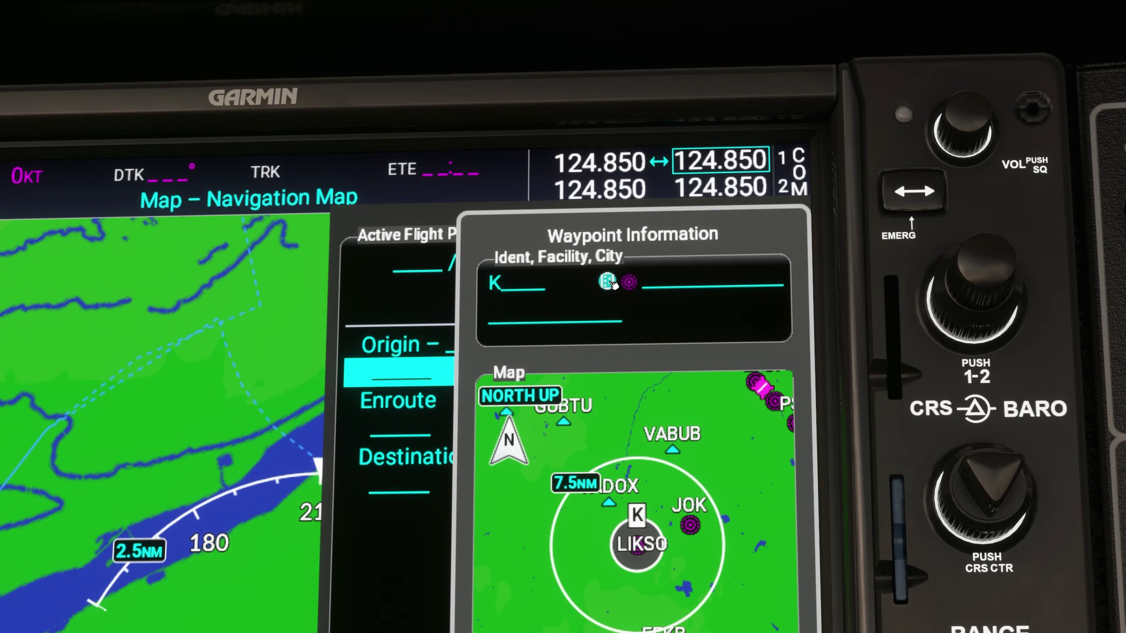
type("PSC")
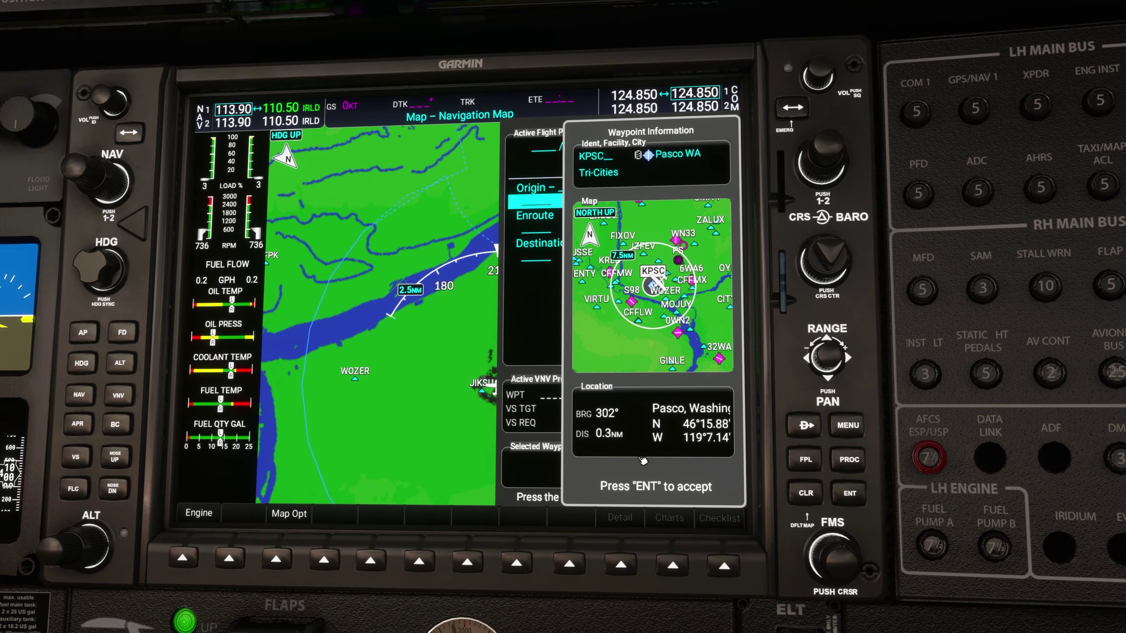
left_click(849, 493)
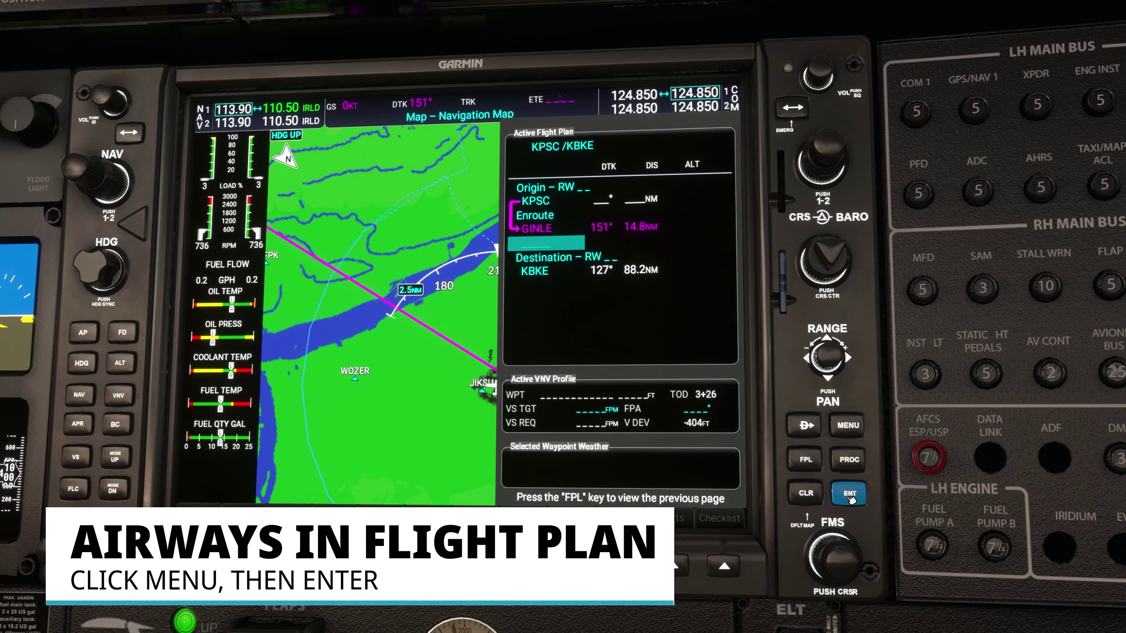
Step: Choose Load Airway from the flight plan menu, proposing V298 after GINLE
left_click(842, 427)
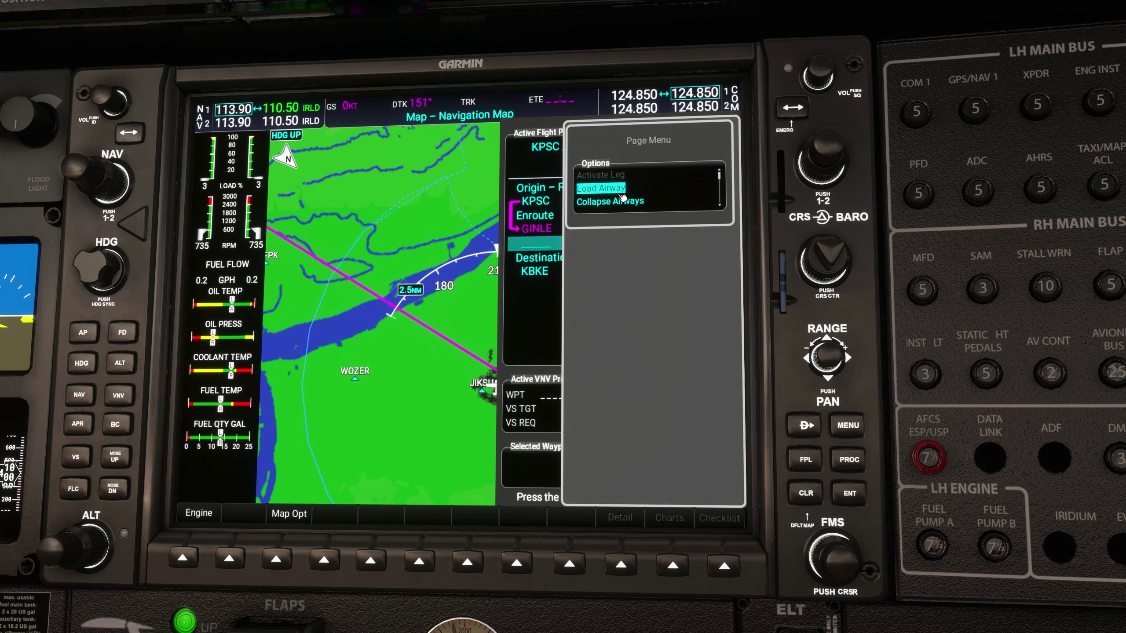
left_click(850, 494)
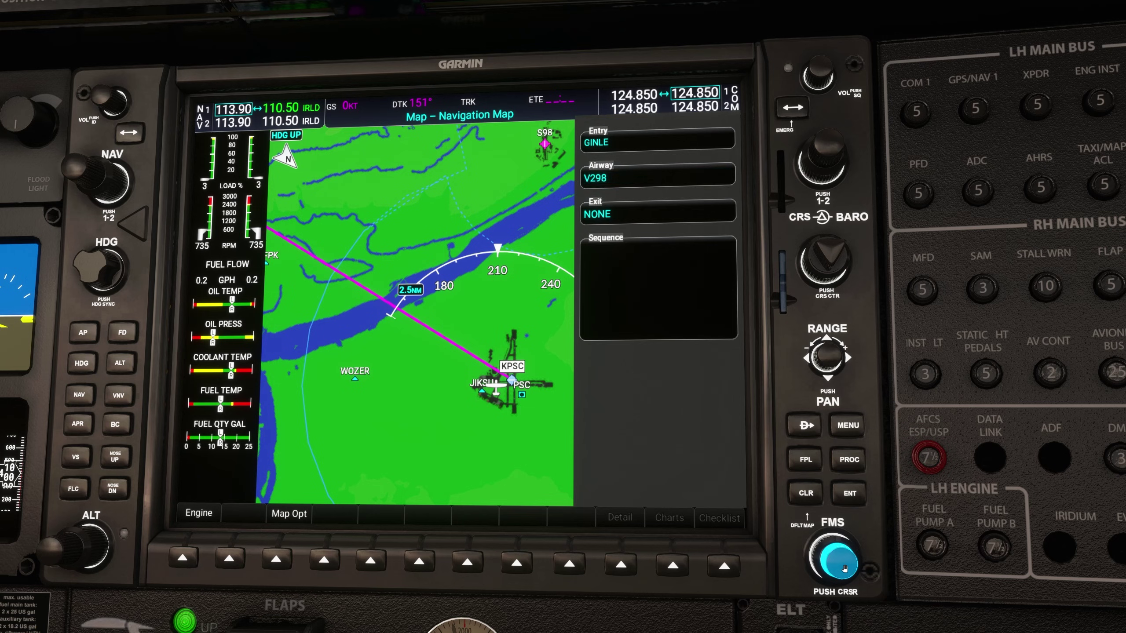
Step: Accept airway V298 with exit PDT, giving GINLE–OLODE–PDT, and move to Load?
scroll(844, 569, "up", 1)
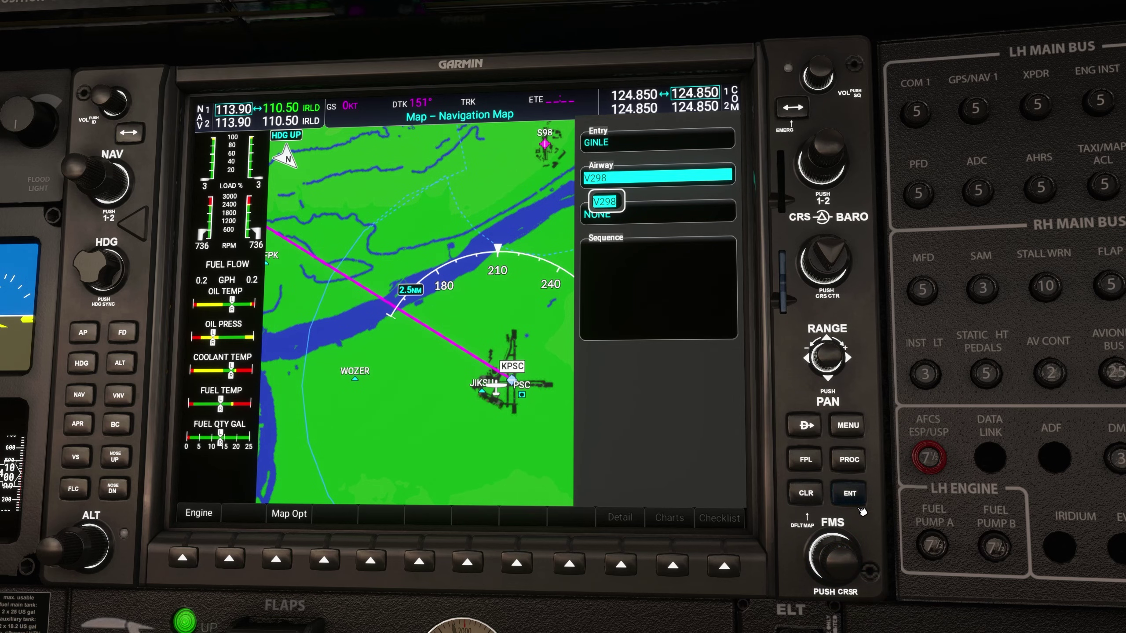
left_click(849, 493)
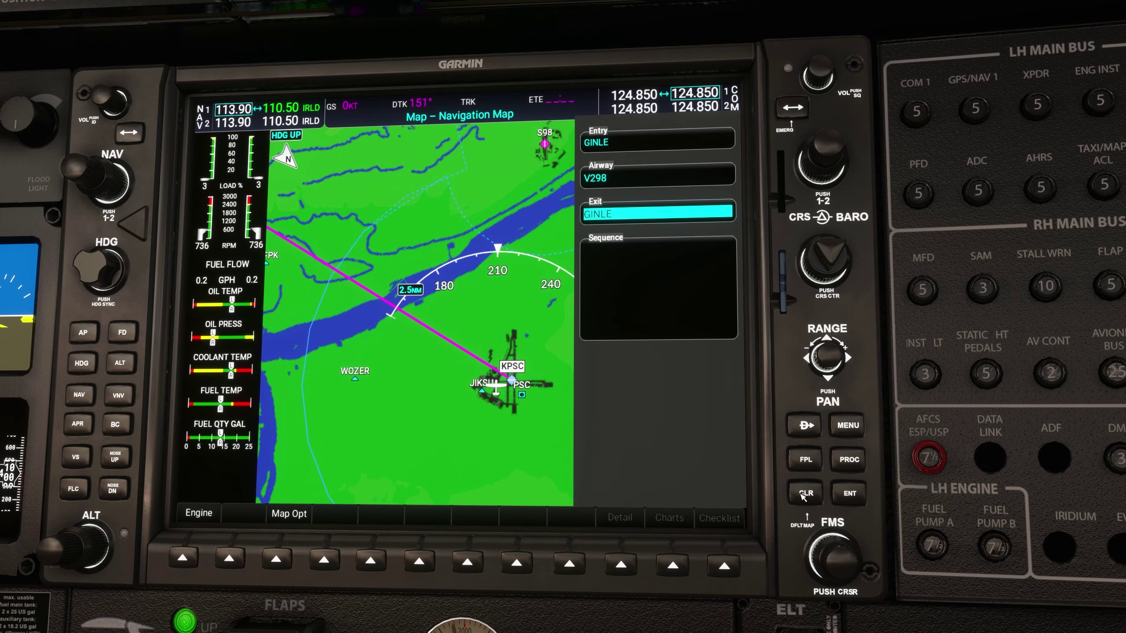
scroll(844, 565, "up", 2)
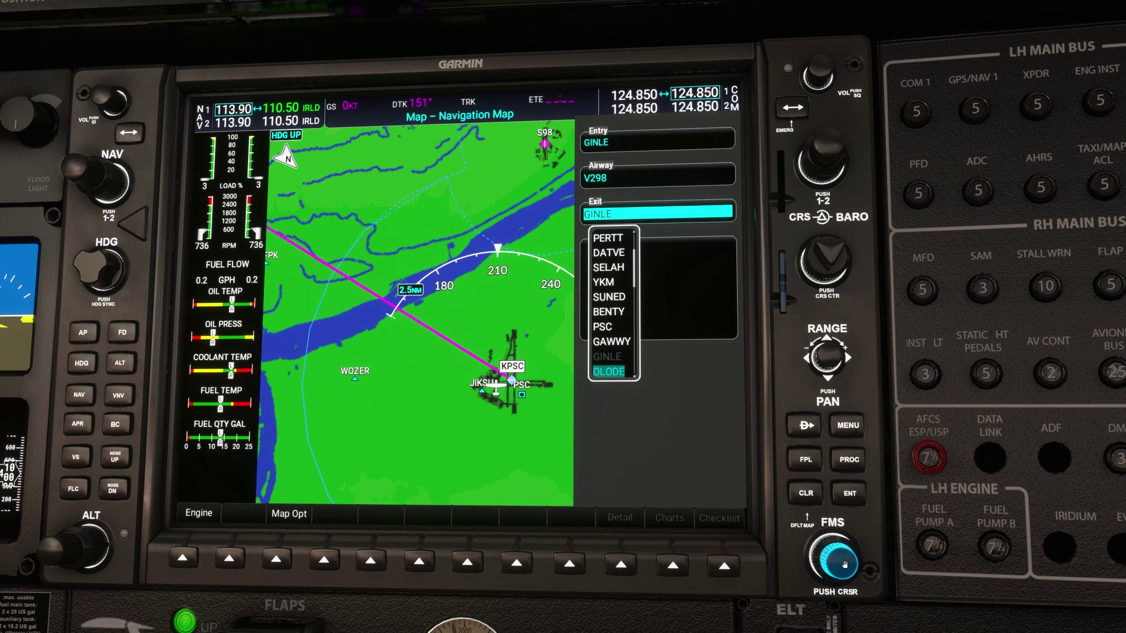
scroll(843, 563, "up", 10)
scroll(844, 563, "down", 10)
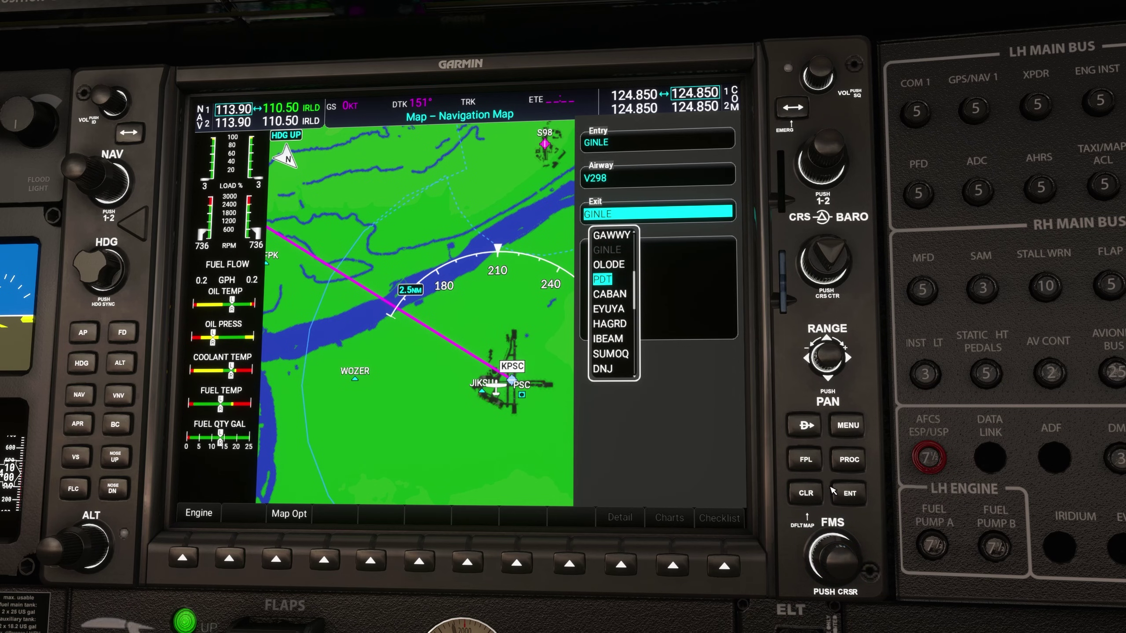
left_click(854, 496)
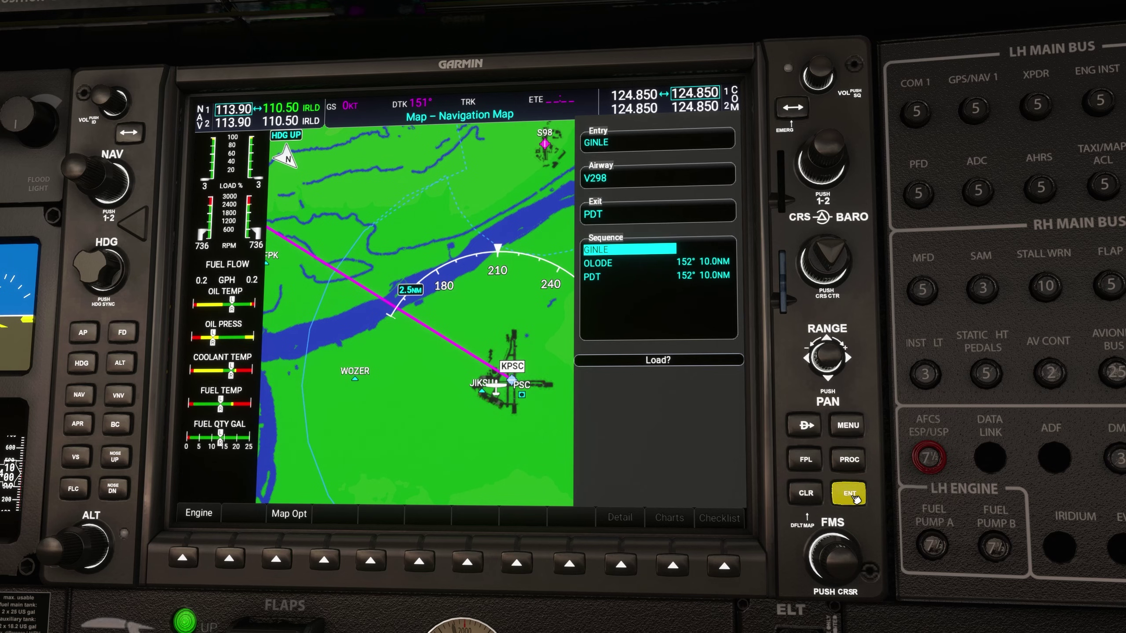
left_click(613, 251)
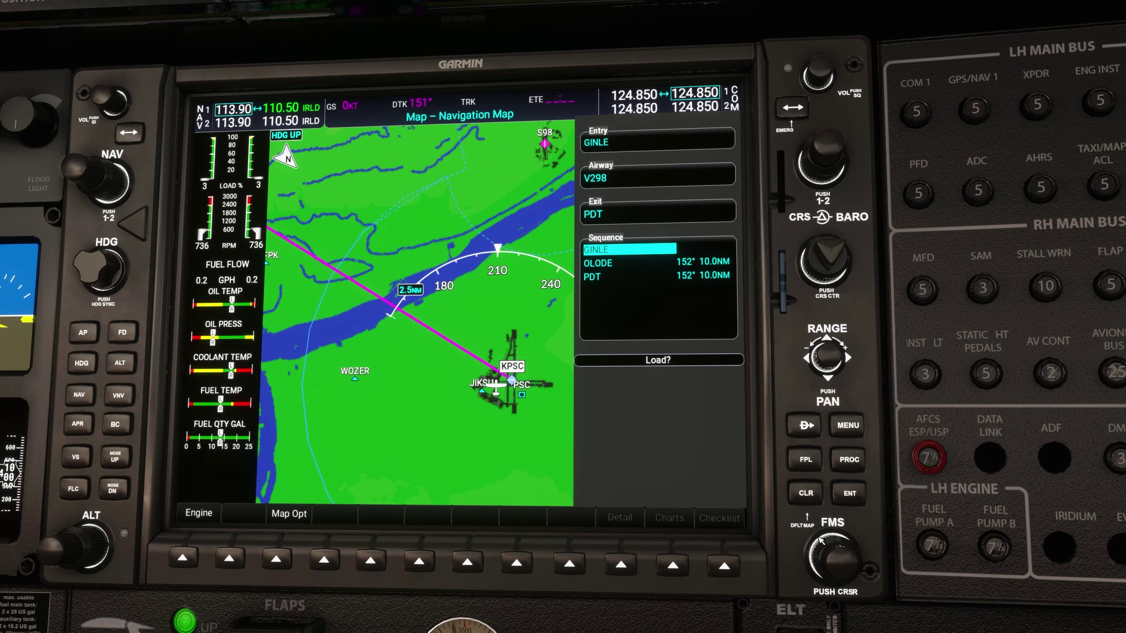
scroll(816, 552, "up", 3)
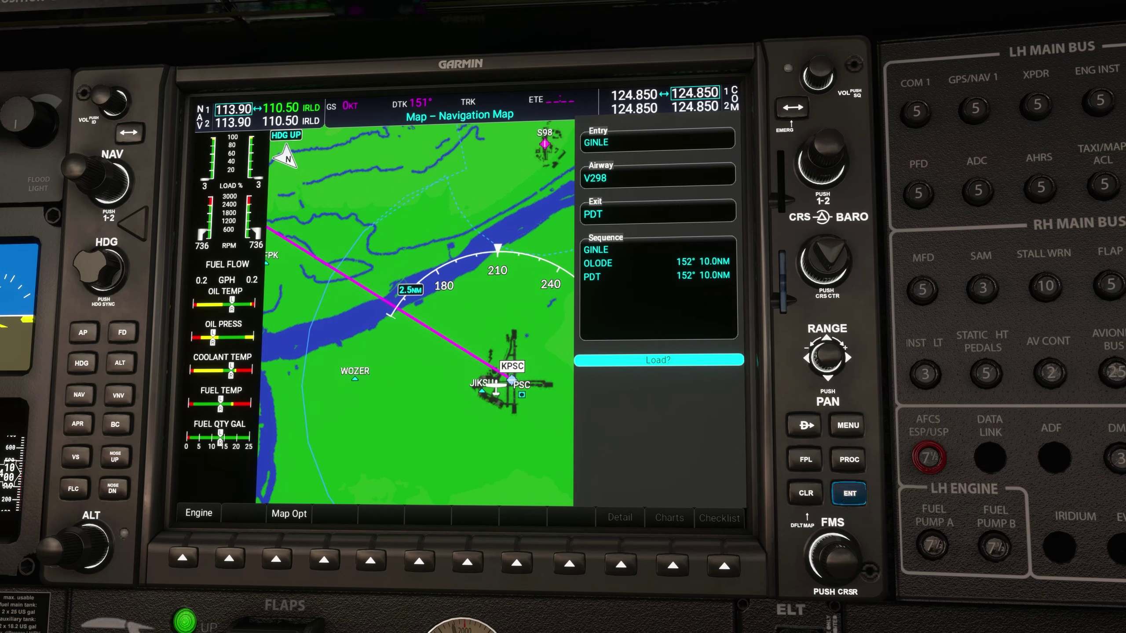
Step: Load V298 into the plan and move to the blank entry below Enroute
left_click(848, 497)
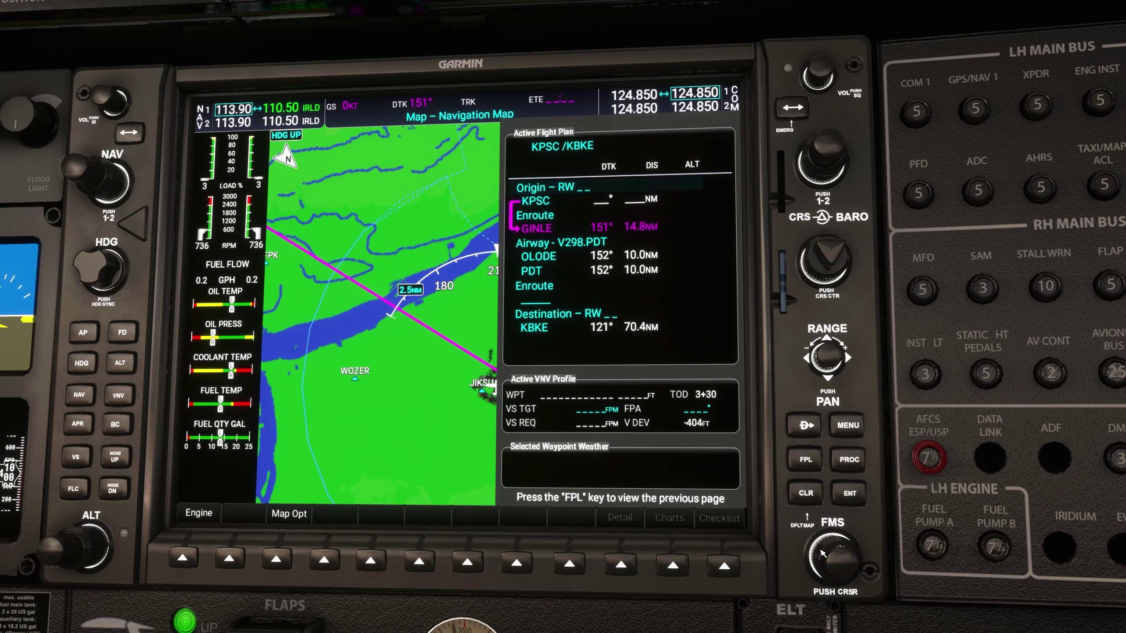
scroll(815, 552, "down", 8)
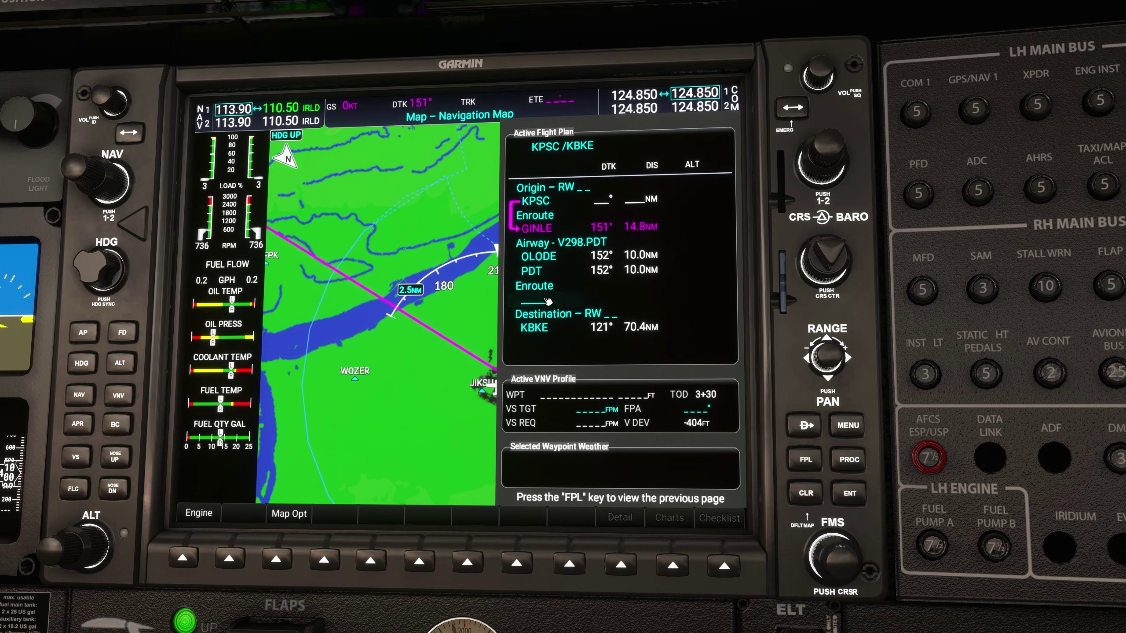
Step: Load another airway: V4 from PDT with exit BKE via PIANO, HEKPI, LACED
left_click(849, 427)
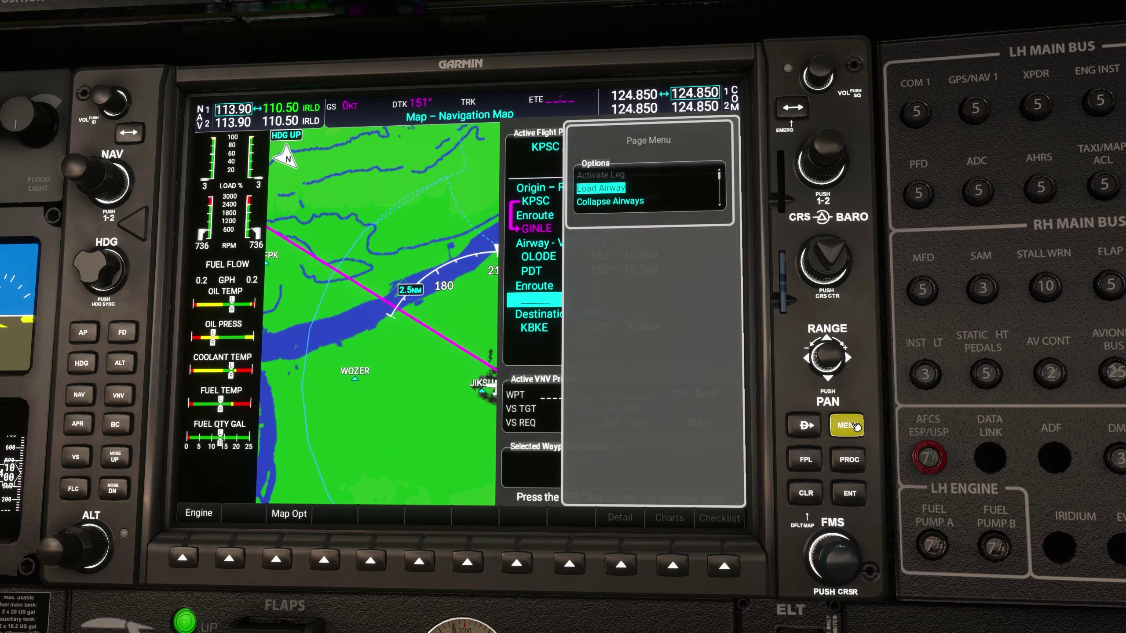
left_click(624, 191)
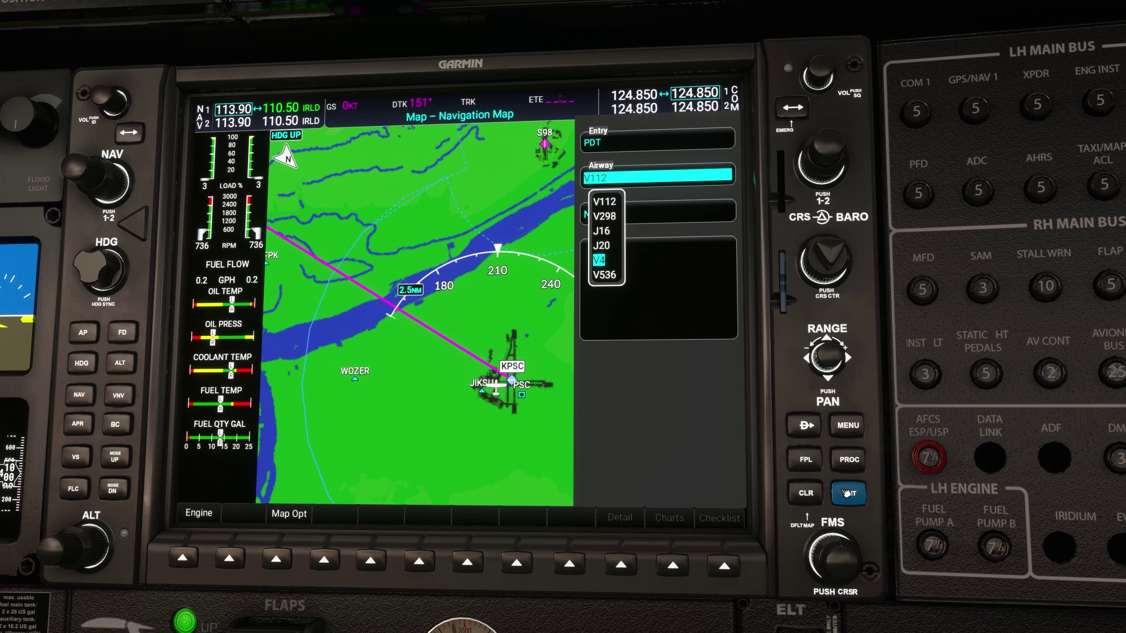
left_click(855, 497)
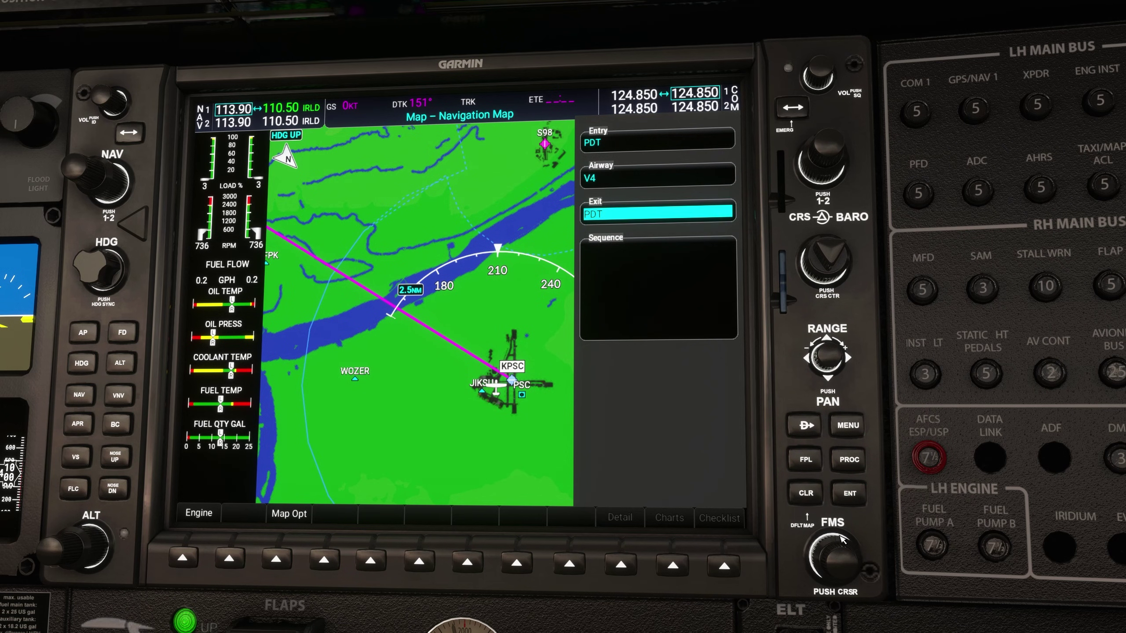
scroll(843, 563, "up", 2)
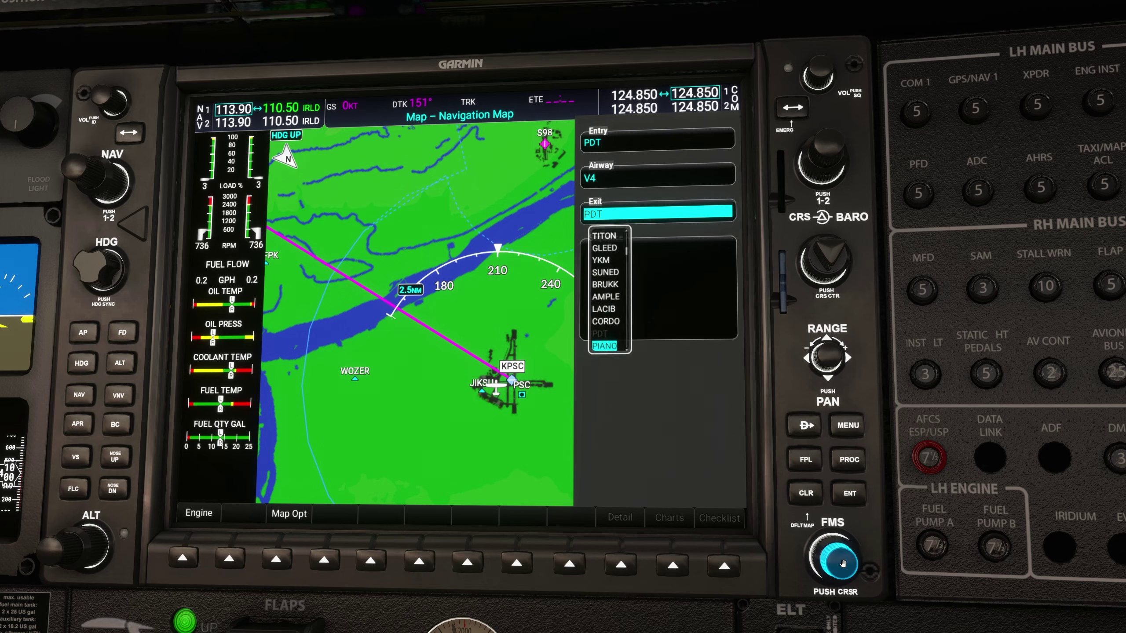
scroll(843, 563, "up", 4)
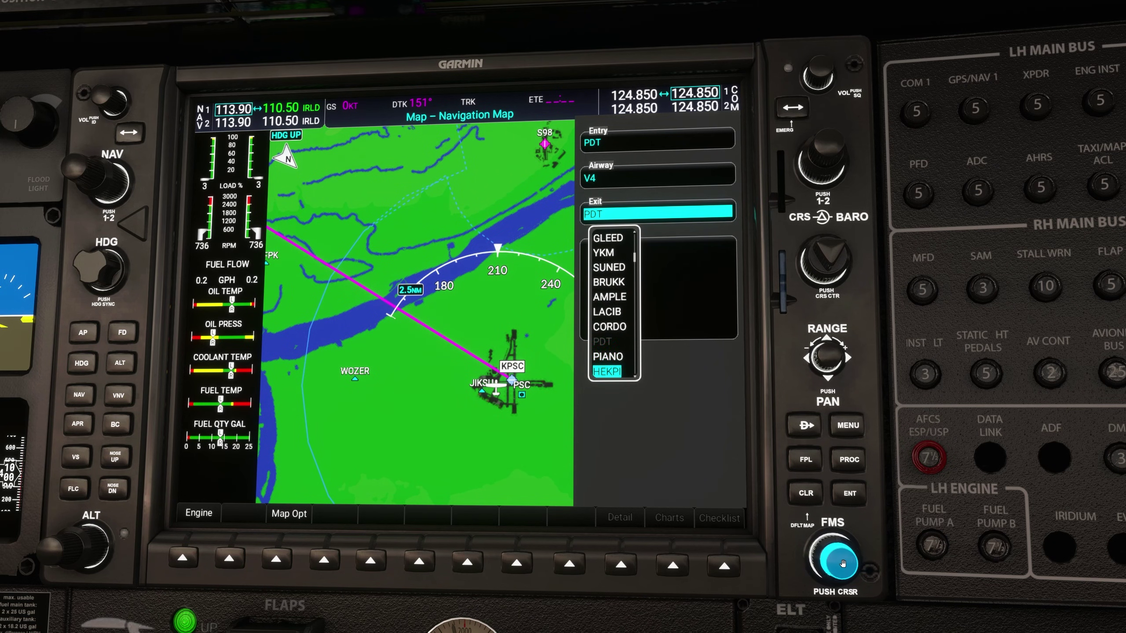
scroll(843, 563, "down", 1)
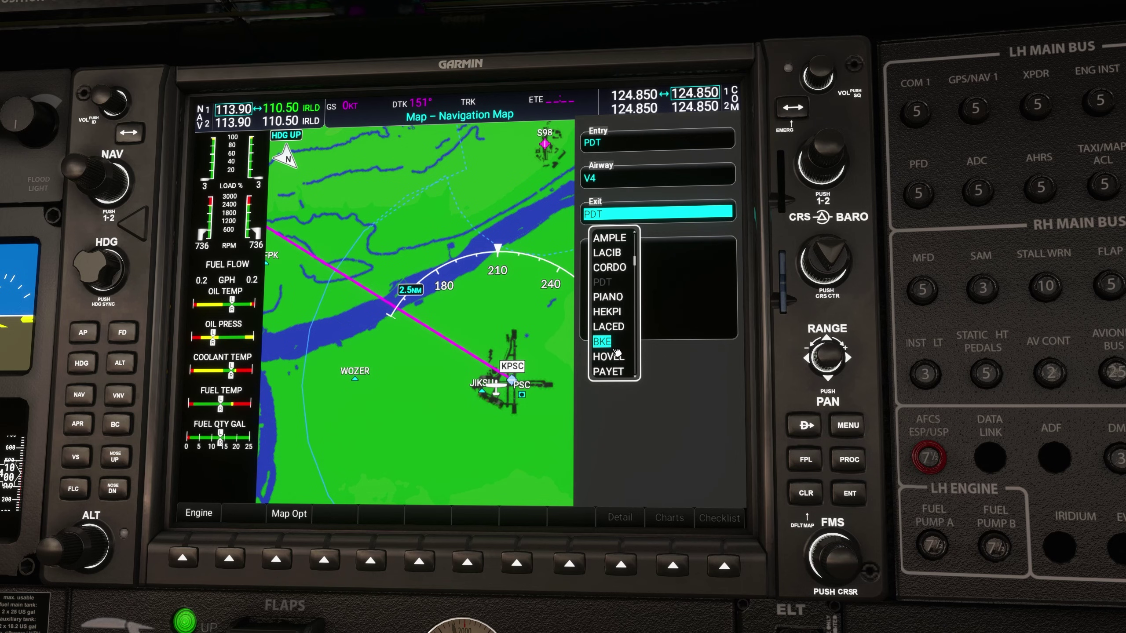
left_click(851, 496)
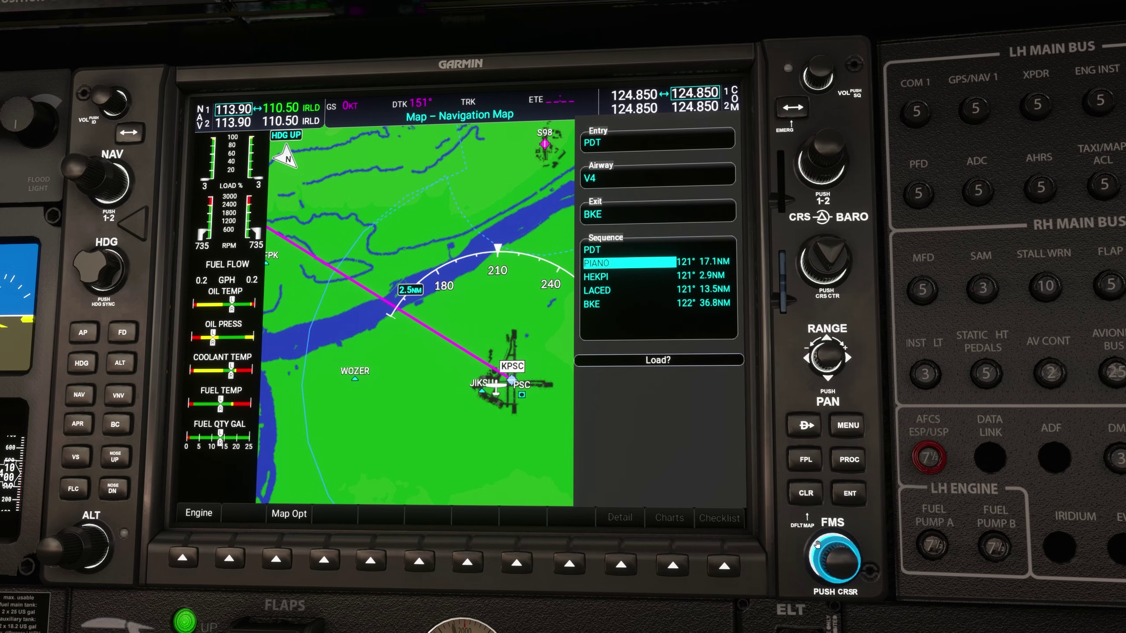
scroll(817, 545, "down", 1)
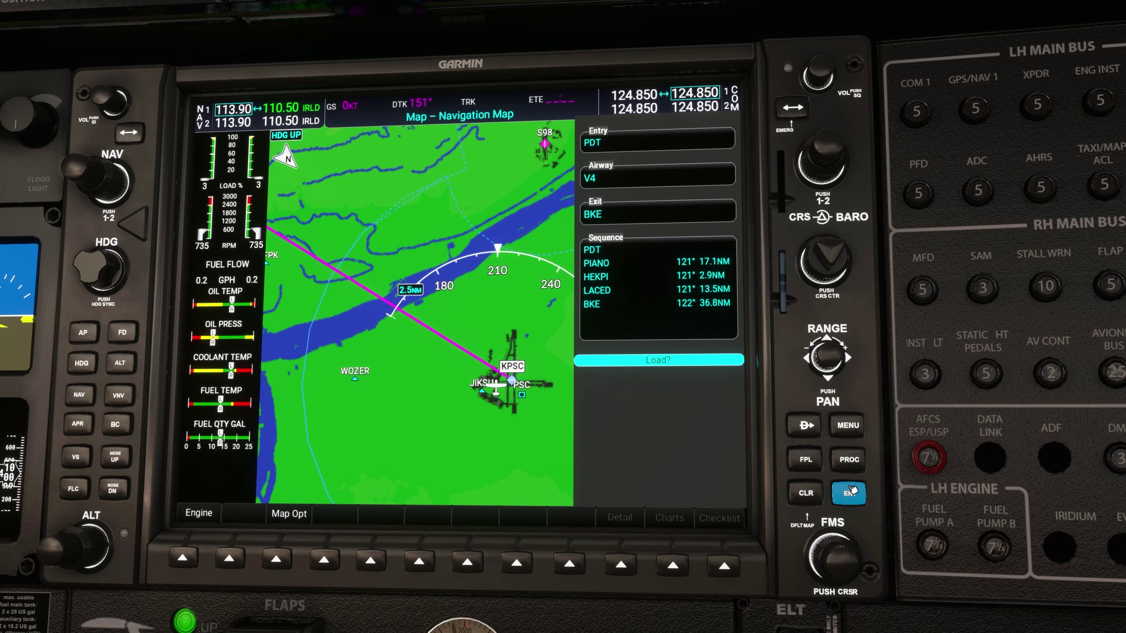
Step: Load V4 to BKE, then collapse both airways into single lines
left_click(847, 500)
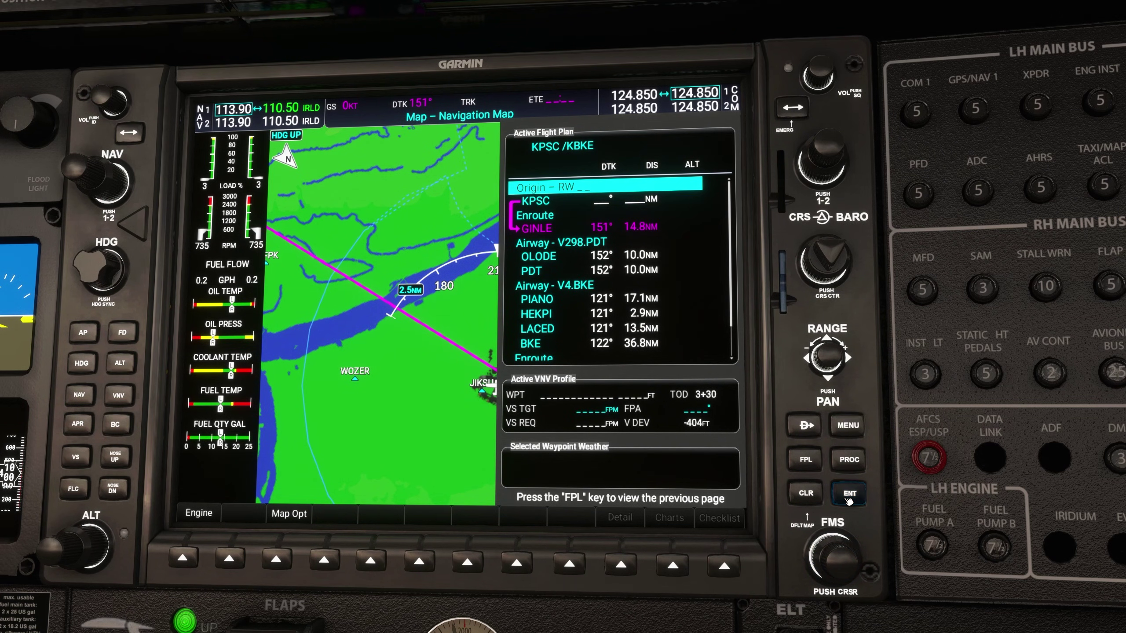
left_click(601, 288)
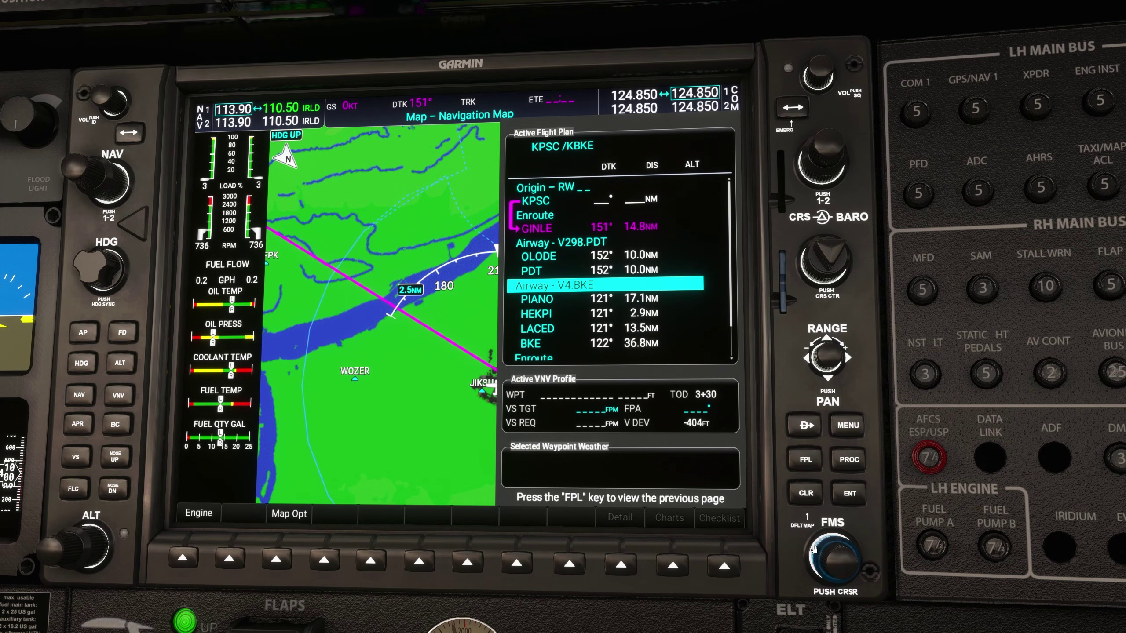
left_click(847, 427)
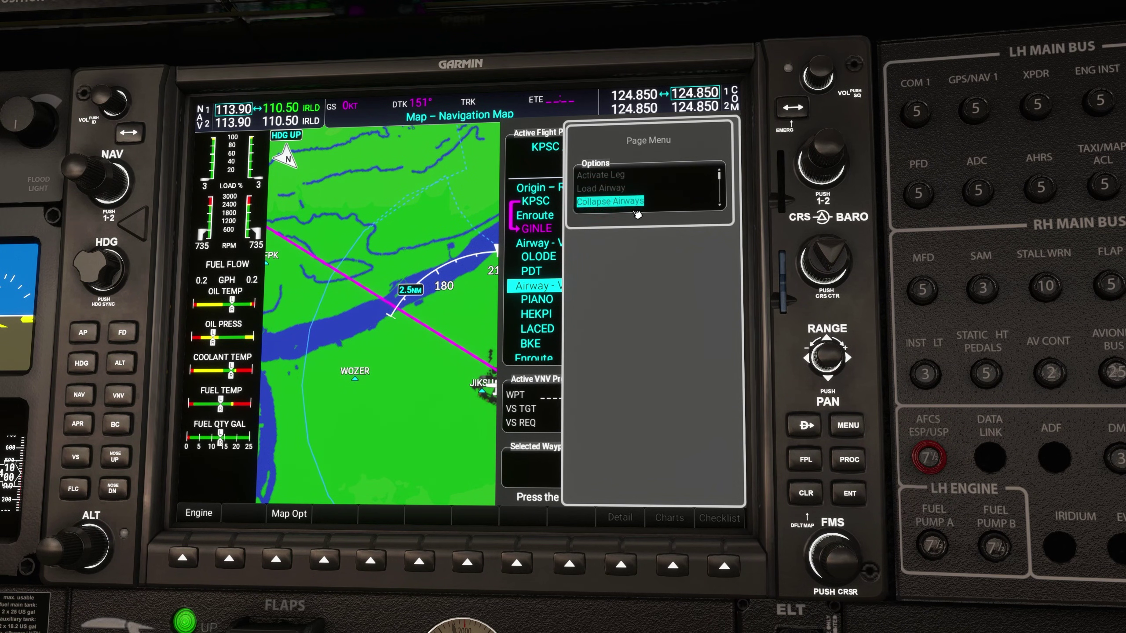
left_click(848, 493)
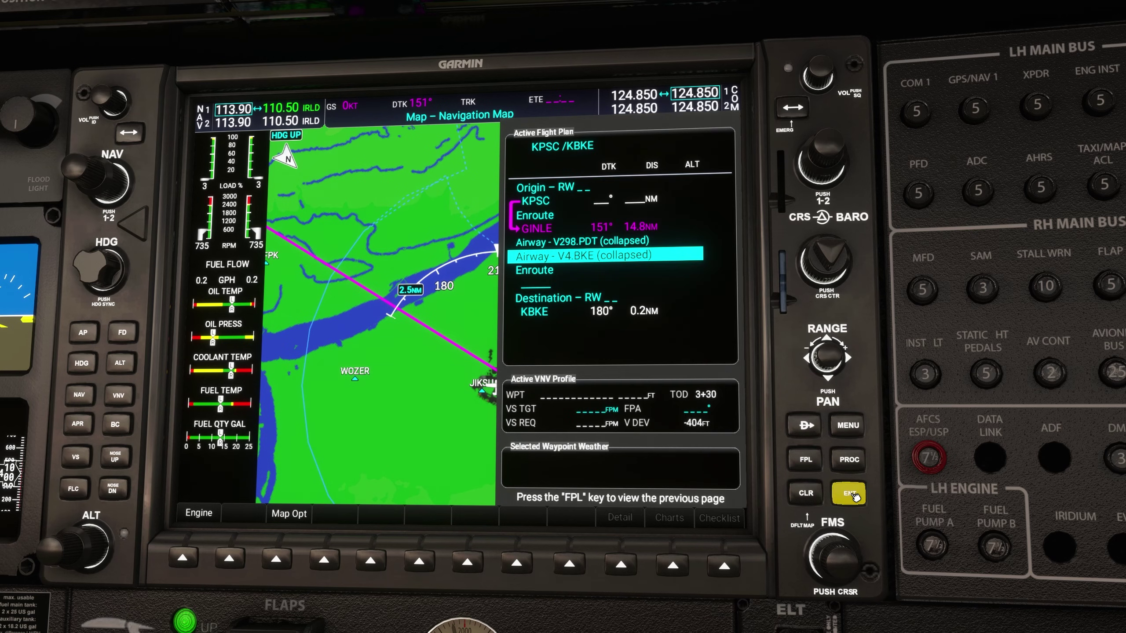